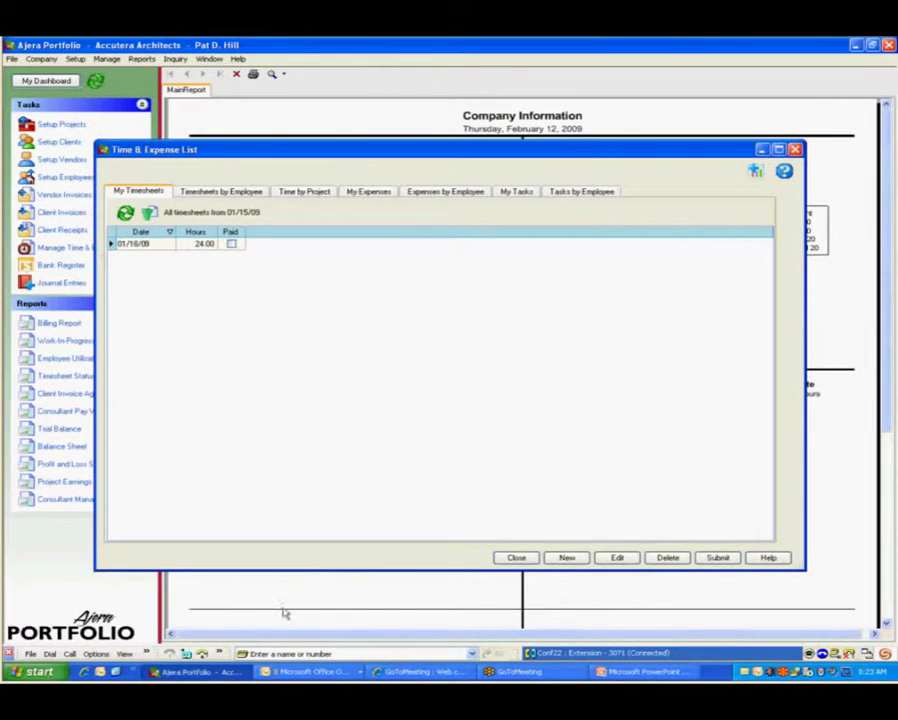
- Close and reopen the Time & Expense list, then set the My Timesheets view to January 2009
click(516, 558)
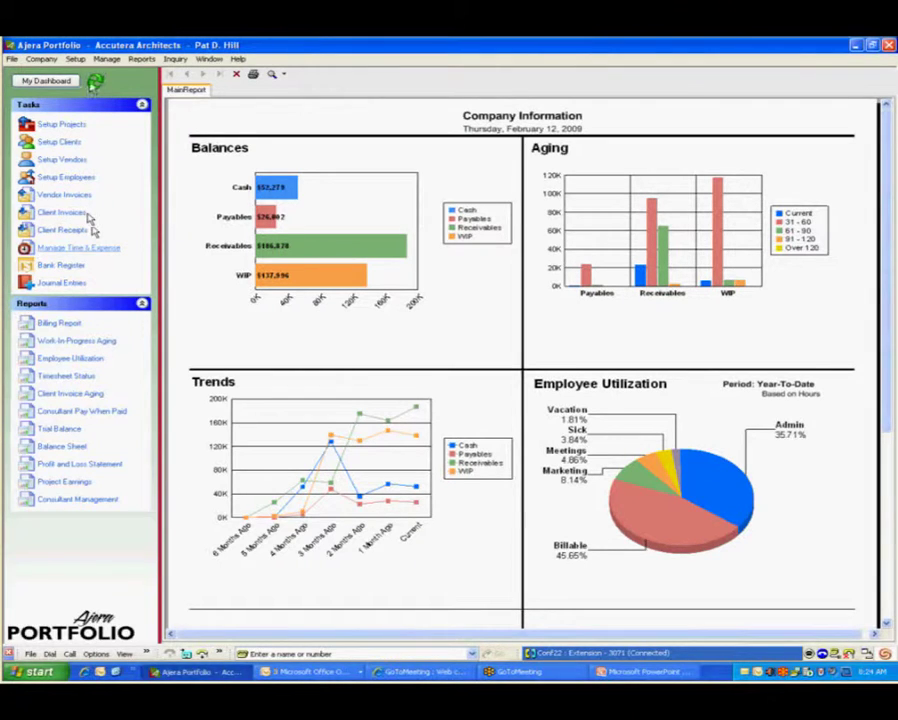
click(106, 59)
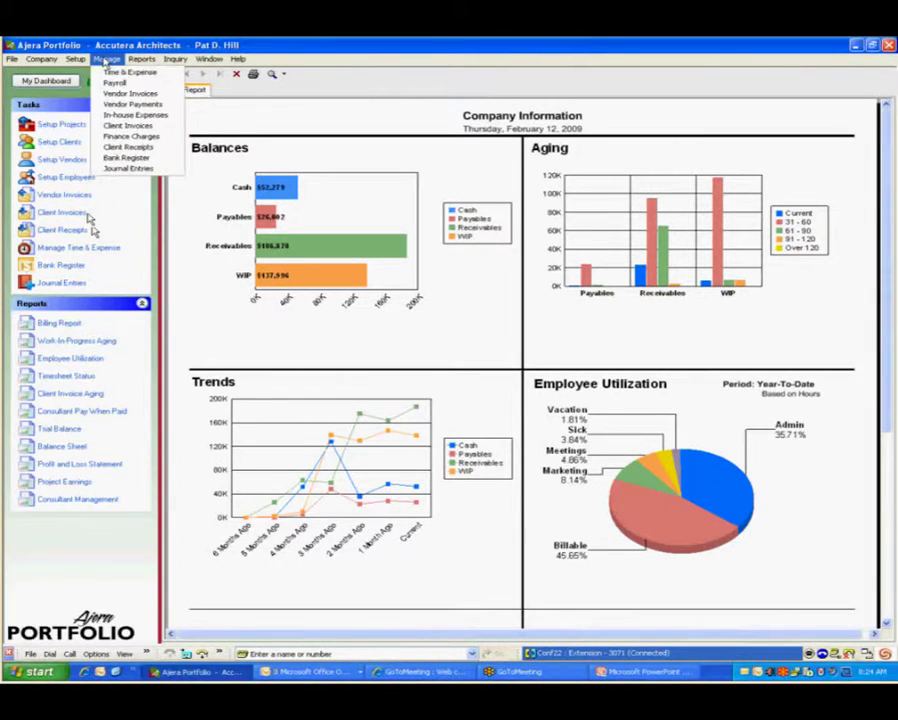
click(136, 74)
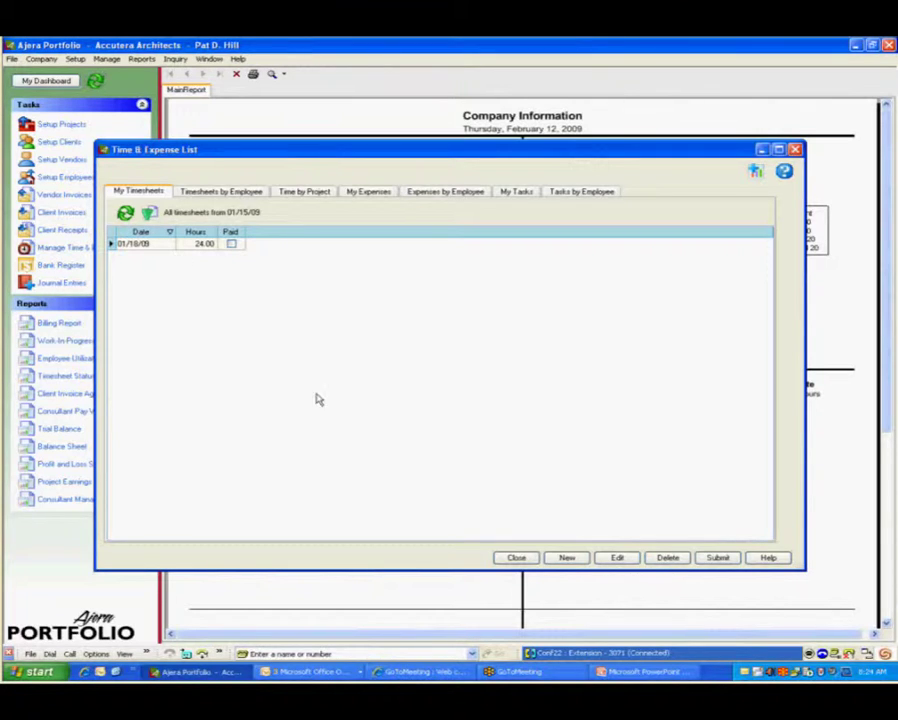
click(169, 218)
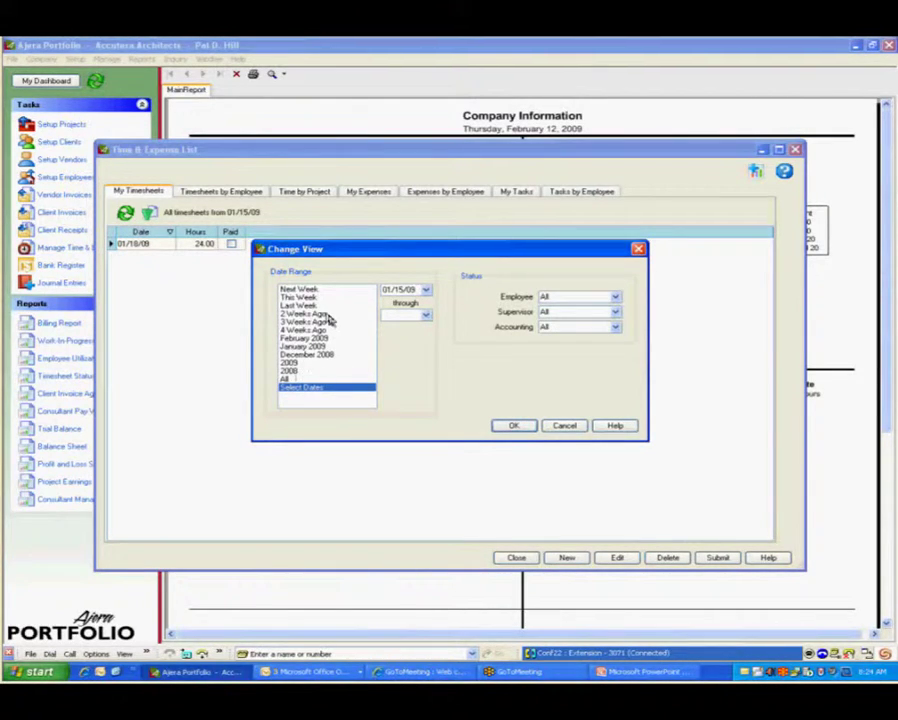
click(328, 346)
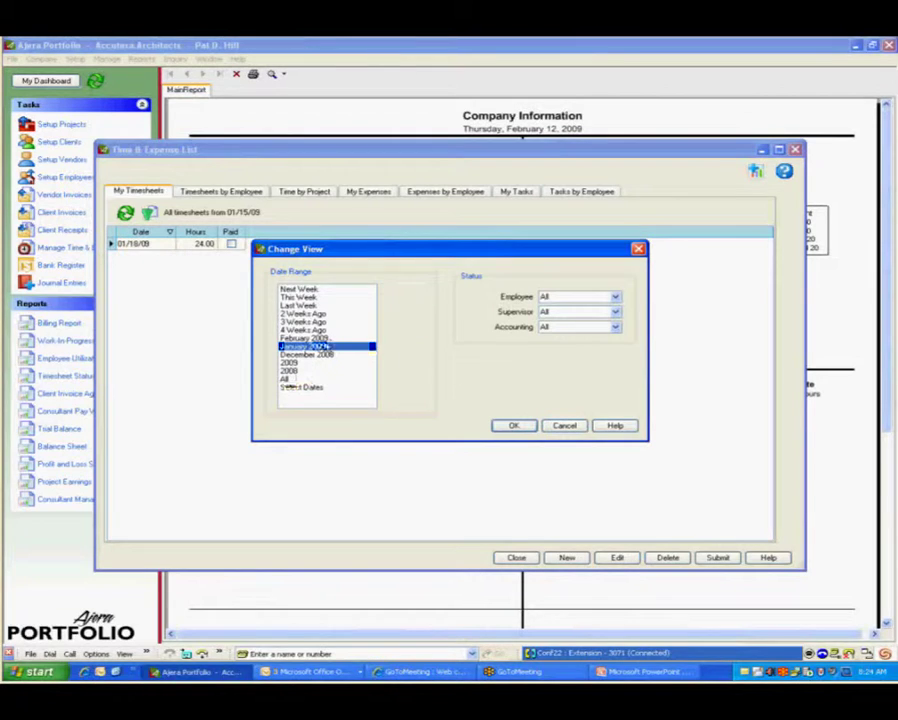
click(510, 427)
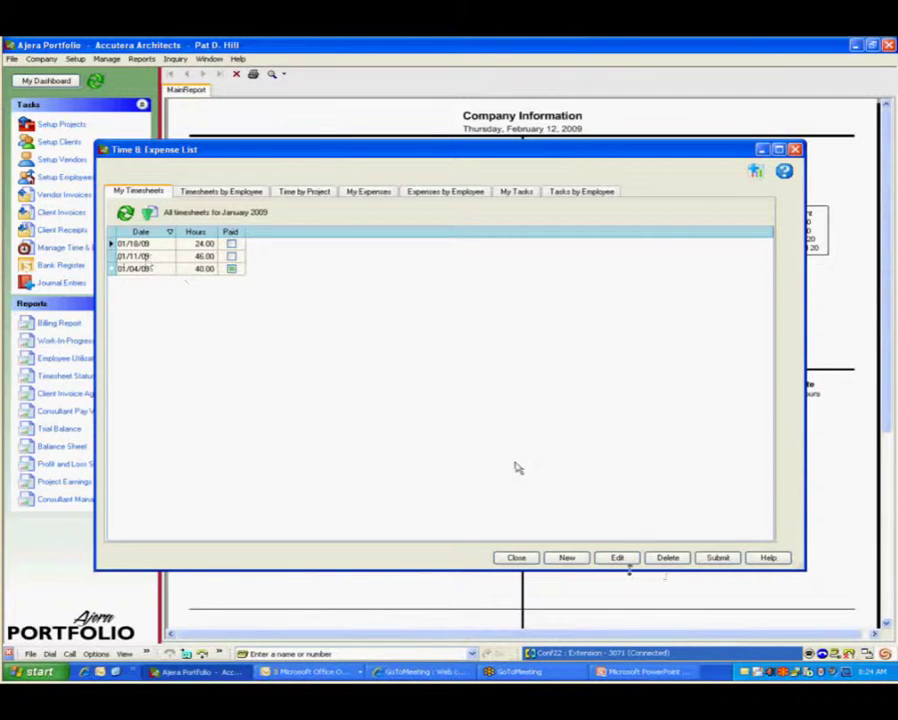
- Open the 01/18/09 timesheet for editing and enter project 04-107 Oakland Heights Medical Clinic in the first row
click(618, 558)
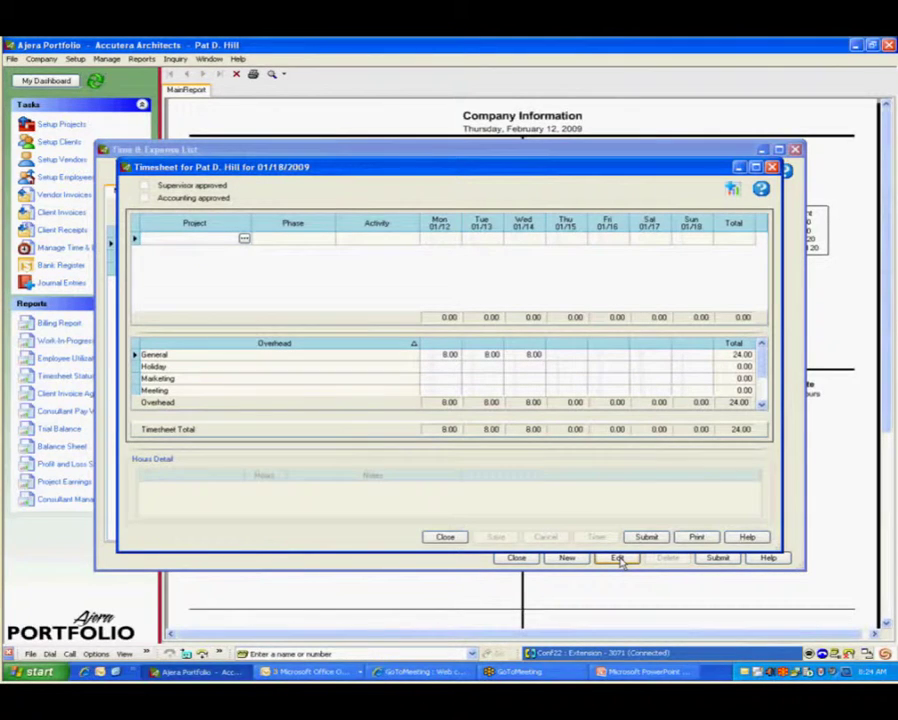
click(156, 238)
key(Down)
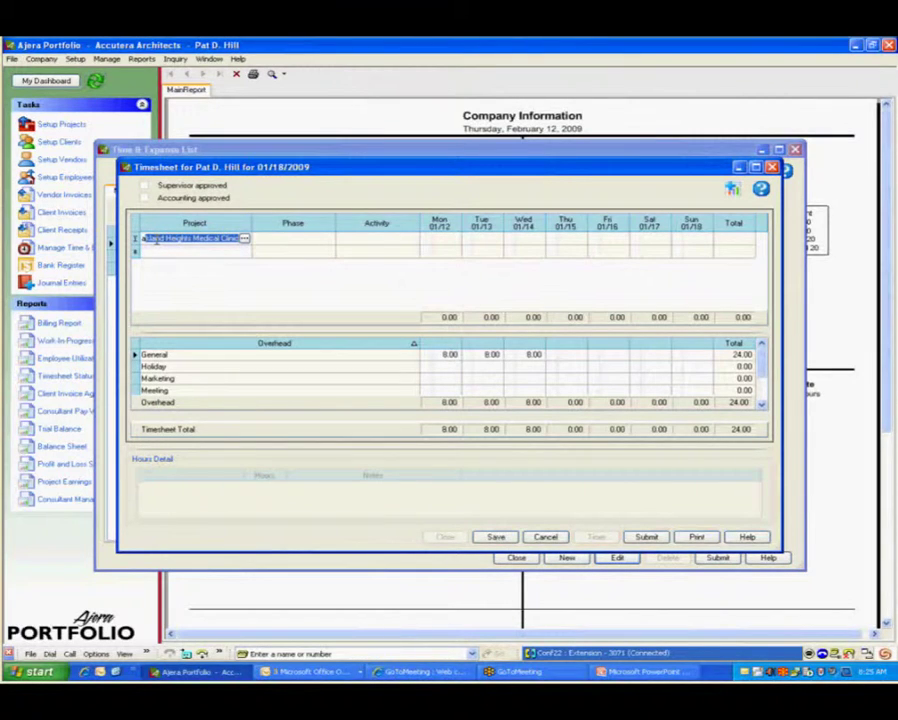
key(Tab)
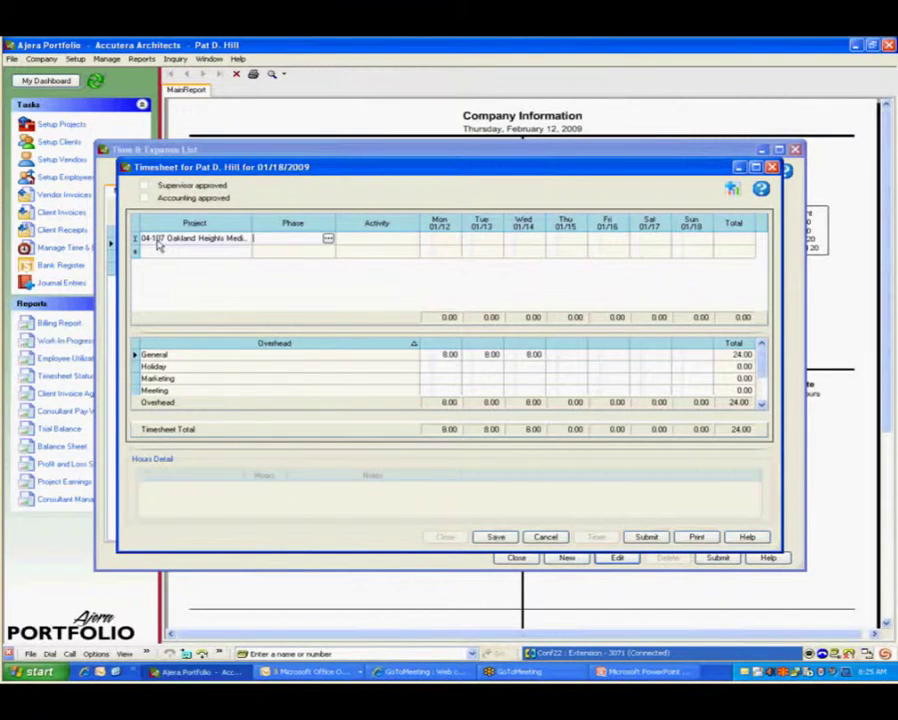
- Set the phase of the Oakland Heights row to Design Documents, chosen from the project's phase list
text(p)
key(Tab)
click(451, 386)
text(l)
click(328, 239)
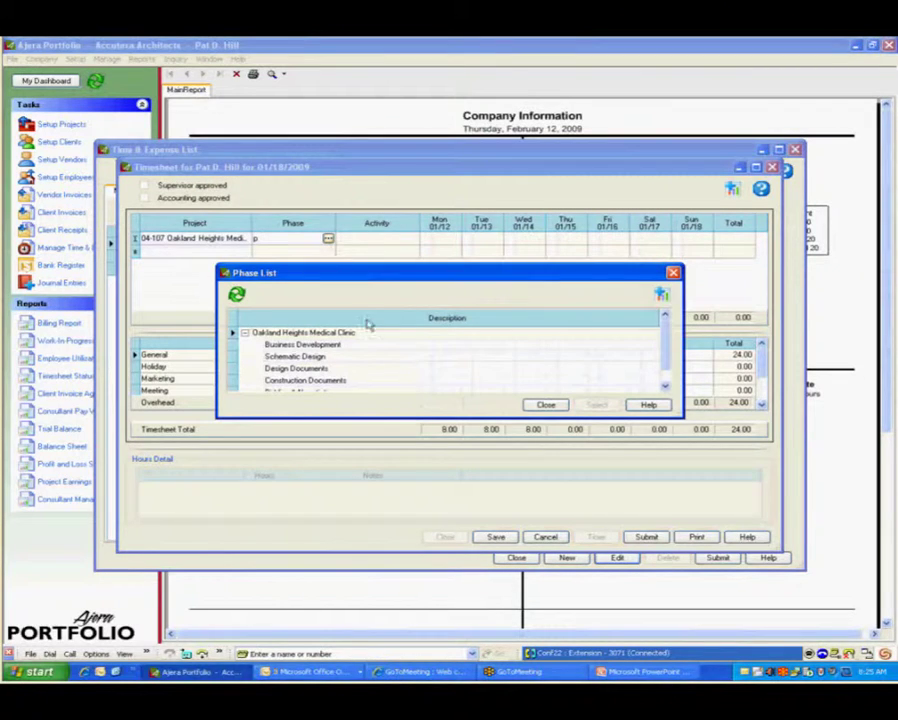
click(330, 370)
double_click(330, 370)
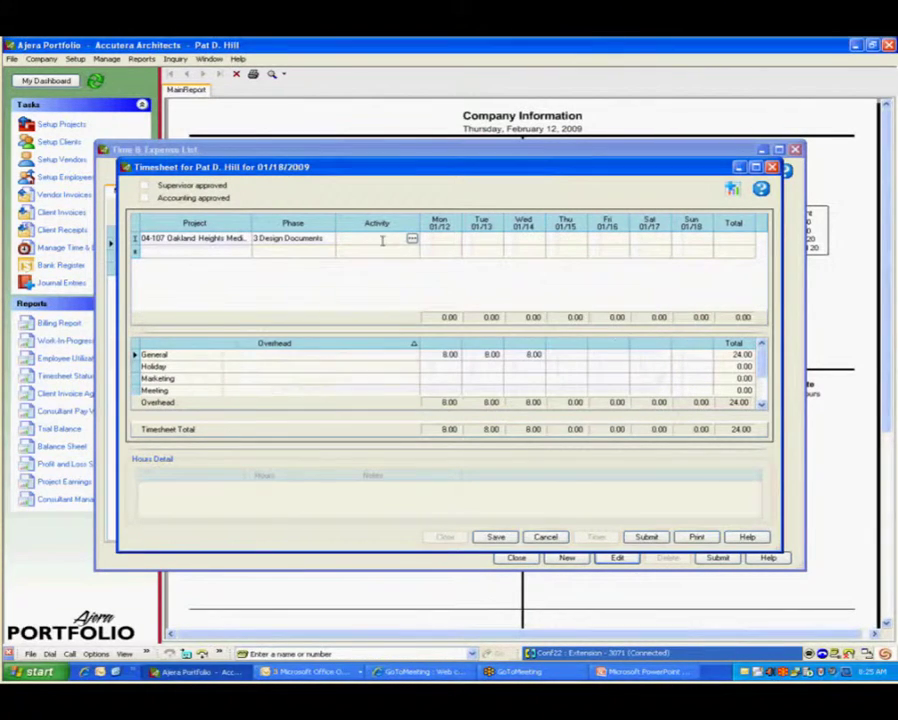
- Set the activity of the Design Documents row to Billable Time
click(412, 240)
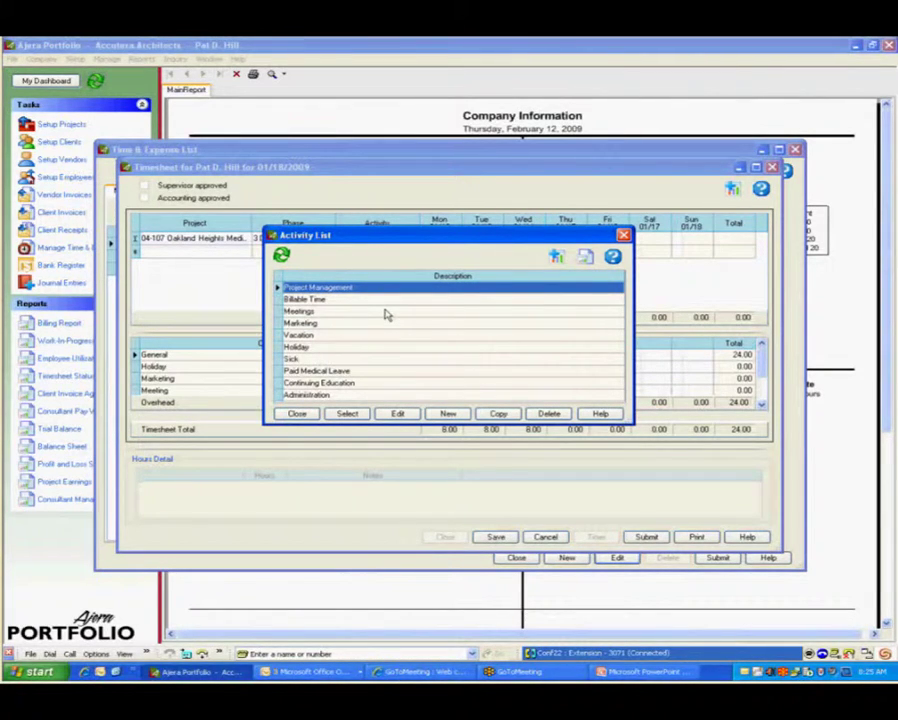
click(330, 301)
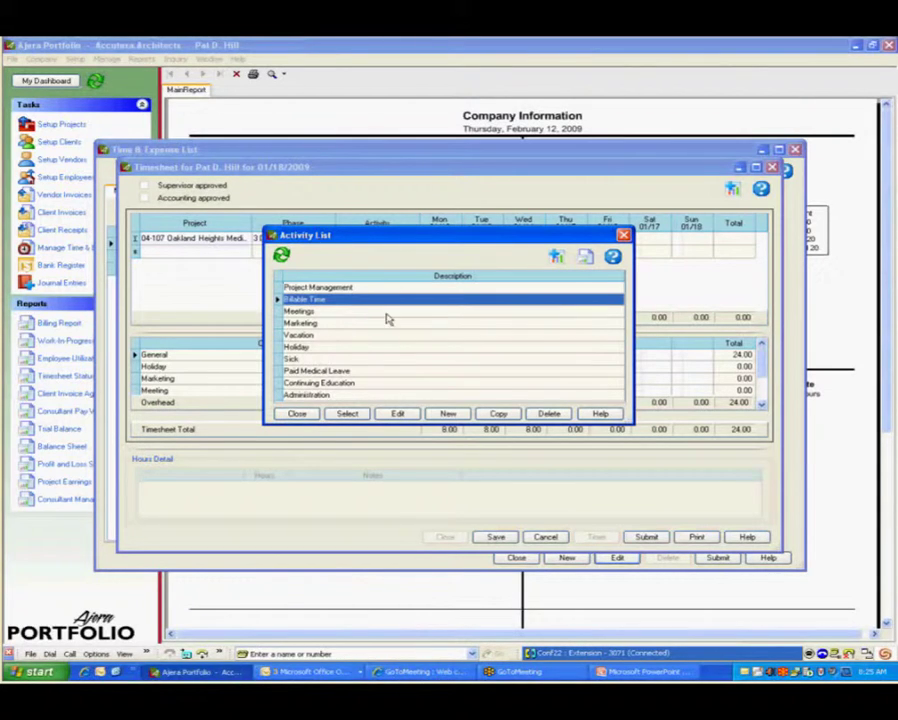
click(360, 418)
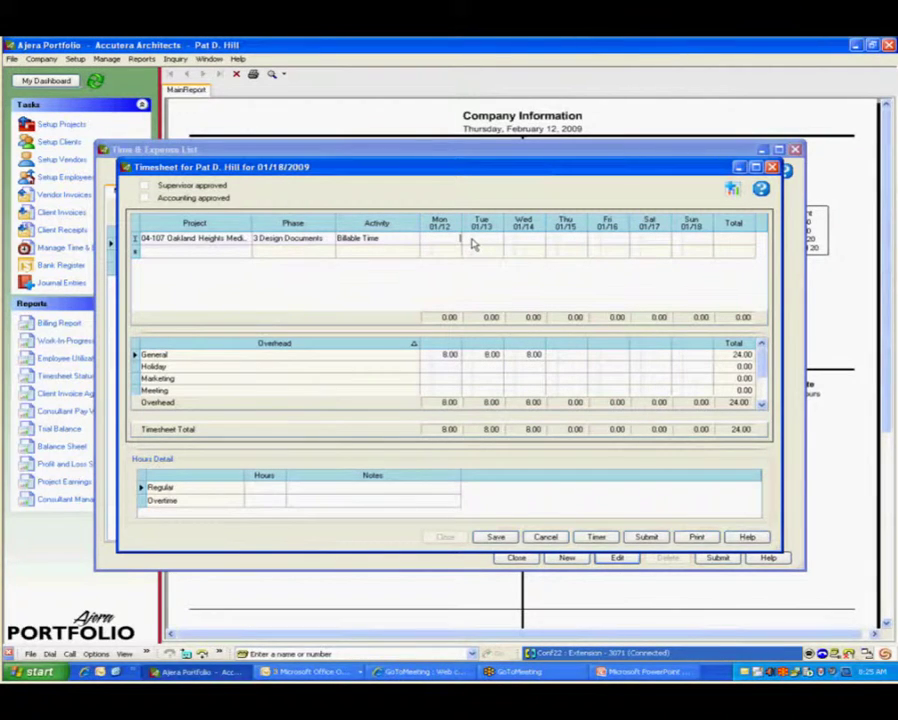
- Enter 1 hour each for Monday 01/12, Wednesday 01/14 and Friday 01/16 in the Design Documents row
text(1)
key(Tab)
key(Tab)
text(1)
key(Tab)
key(Tab)
text(1)
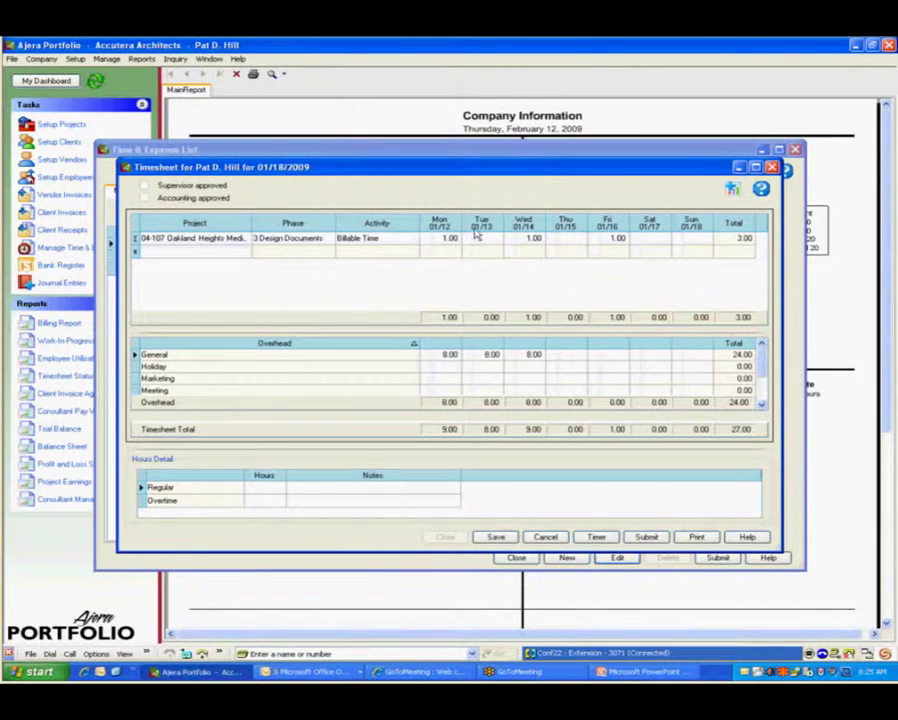
- Add the note "commement billing I spoke" to Monday's regular hours in the Design Documents row
click(450, 238)
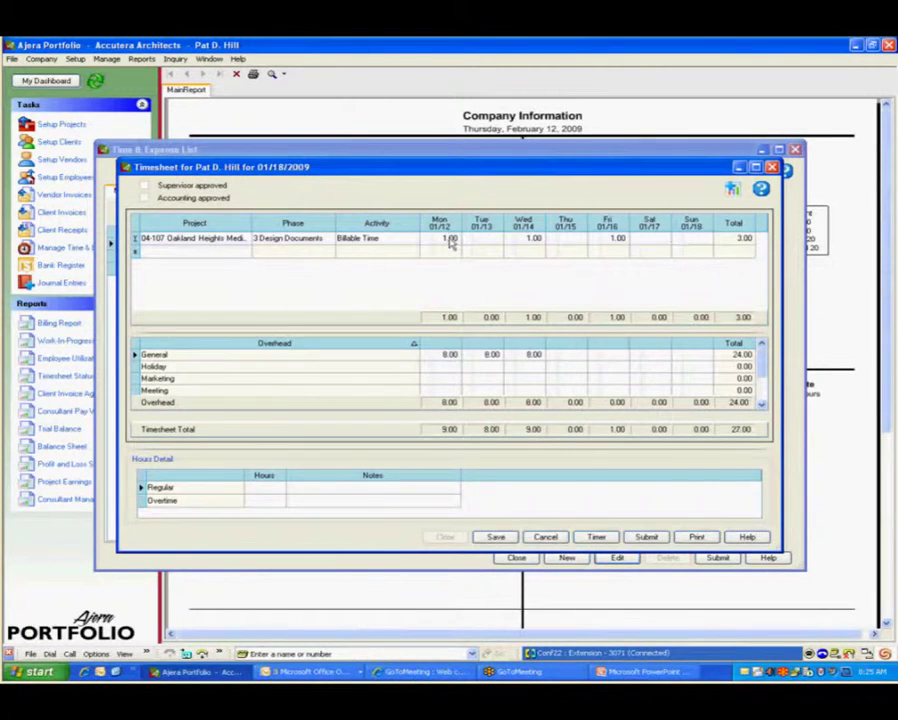
click(334, 489)
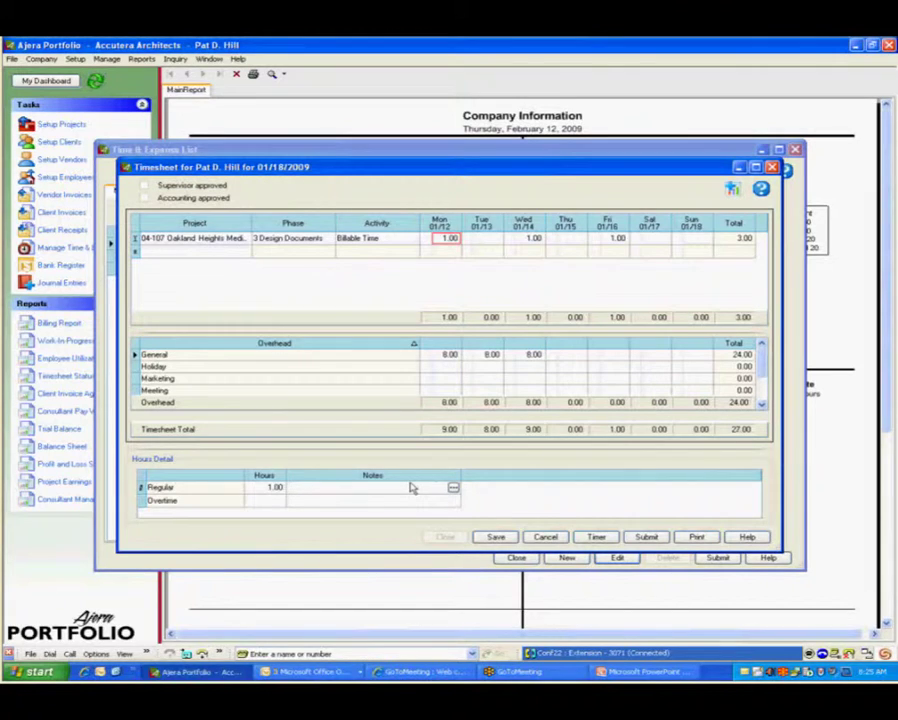
text(commenent billing I spoke)
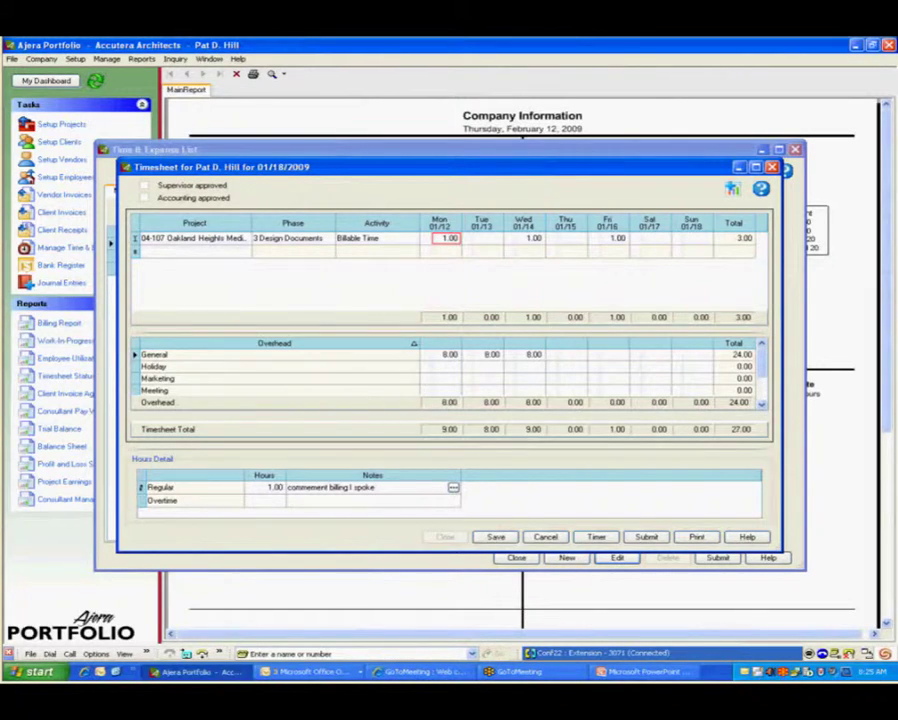
- Record 1.00 regular hour for Tuesday 01/13 in the Design Documents row using the timer with added elapsed time
click(479, 239)
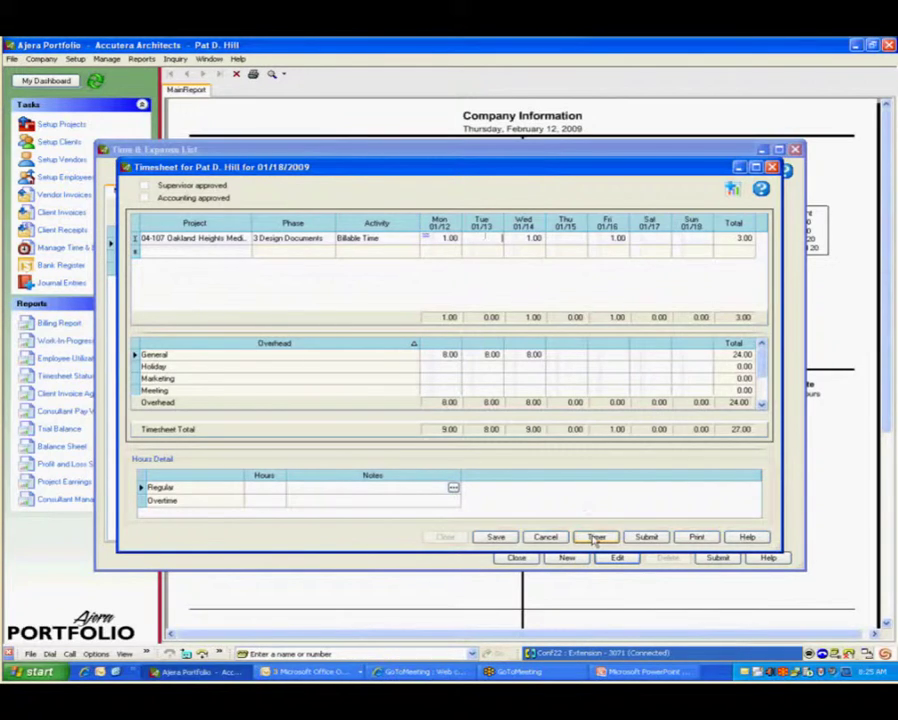
click(596, 538)
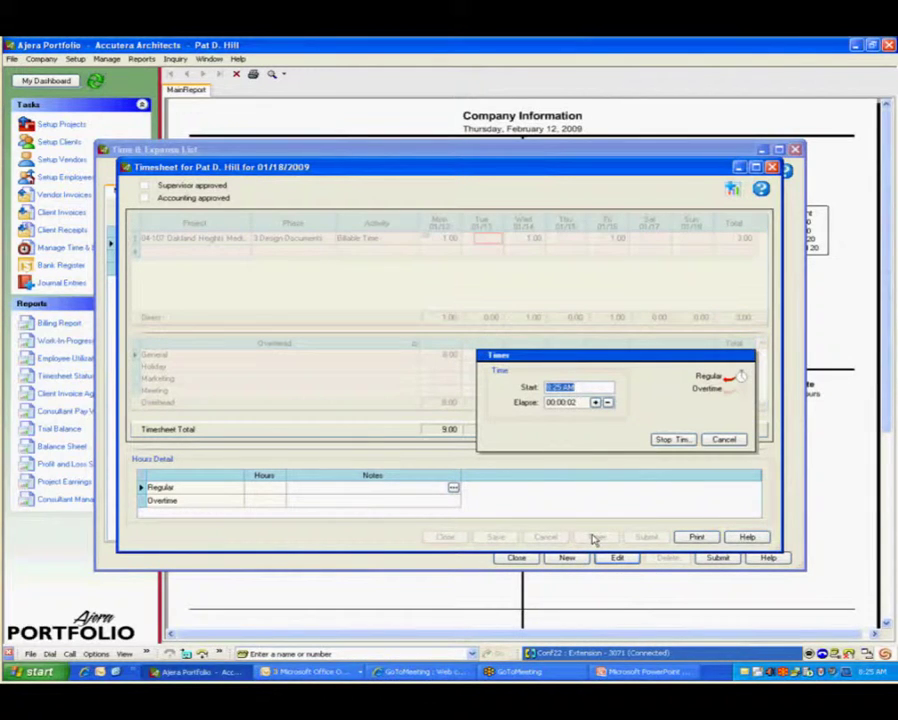
click(595, 402)
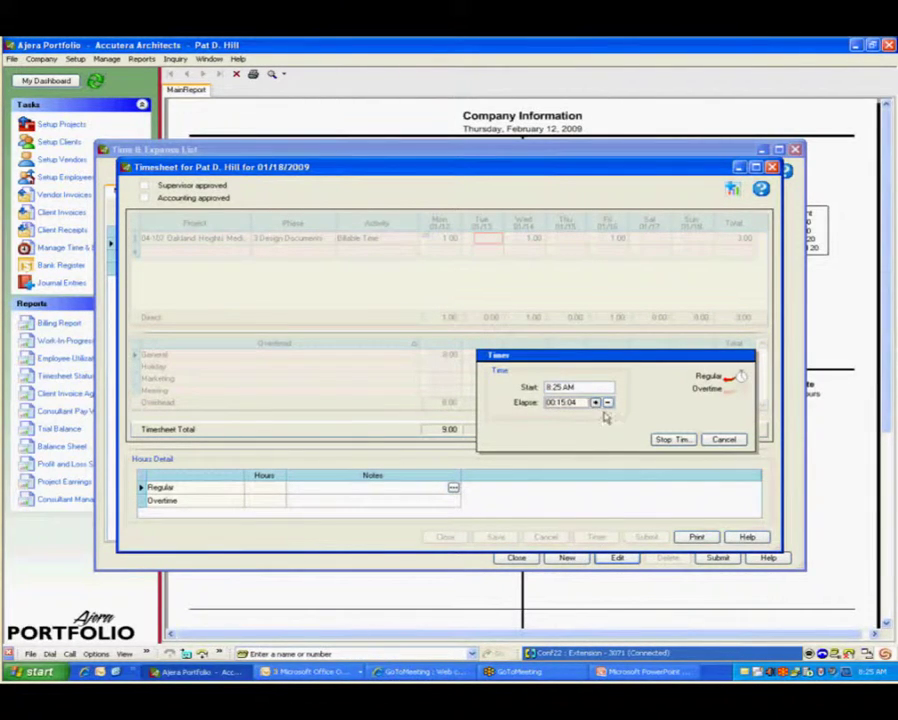
click(670, 439)
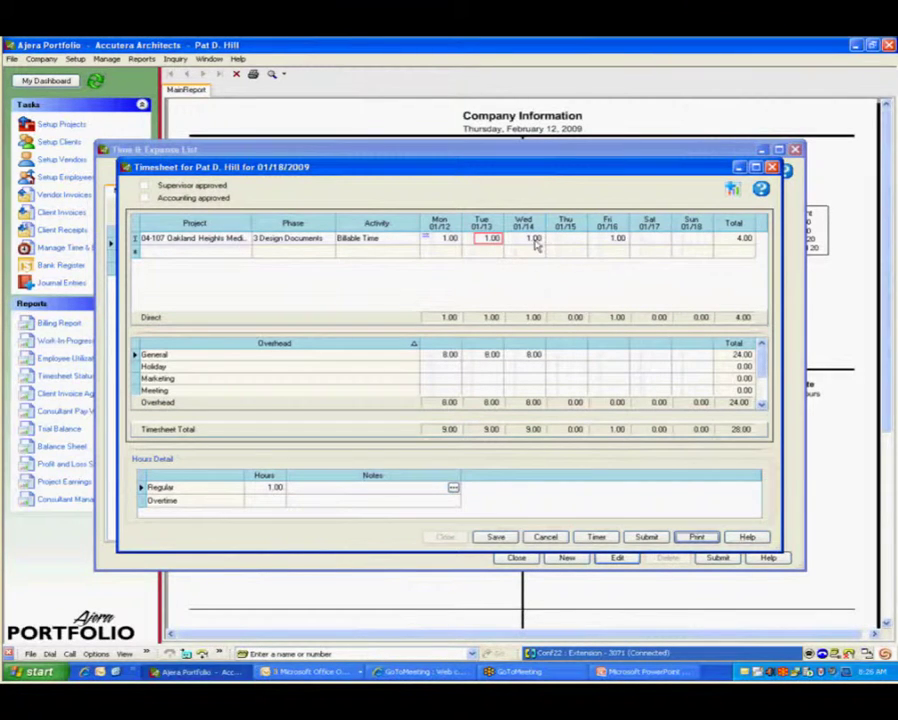
click(537, 242)
click(578, 242)
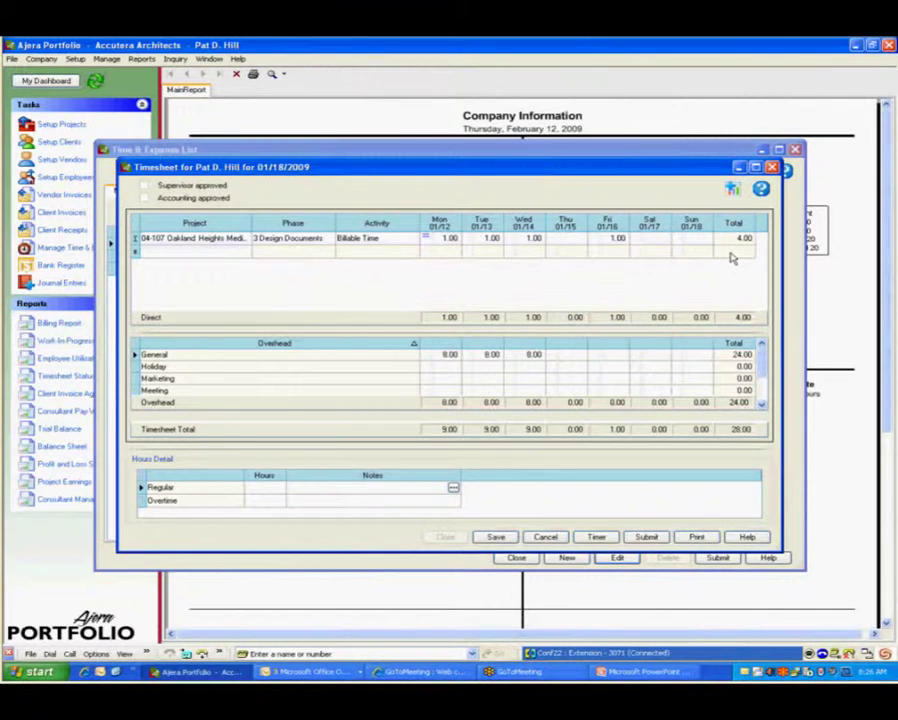
- Add a second Oakland Heights row with phase Schematic Design, activity Project Management and 1 hour on Monday 01/12
click(205, 252)
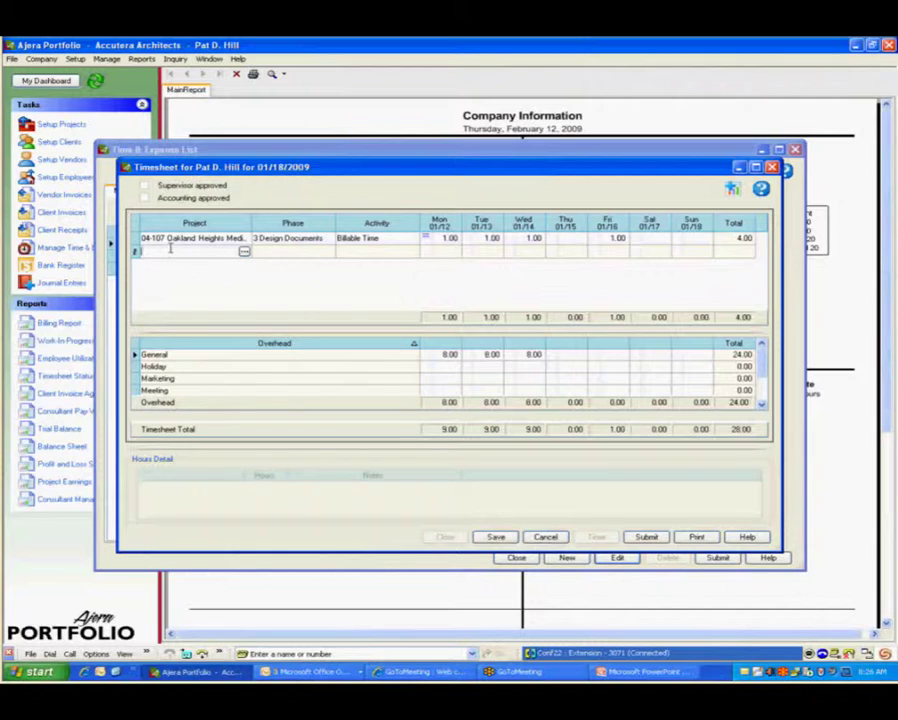
key(Tab)
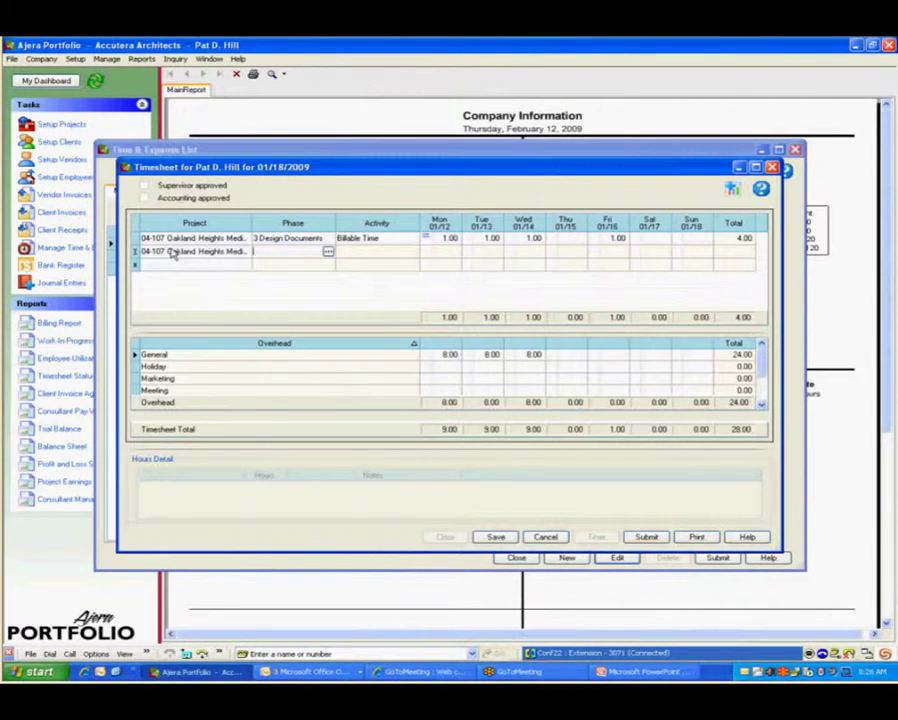
key(Tab)
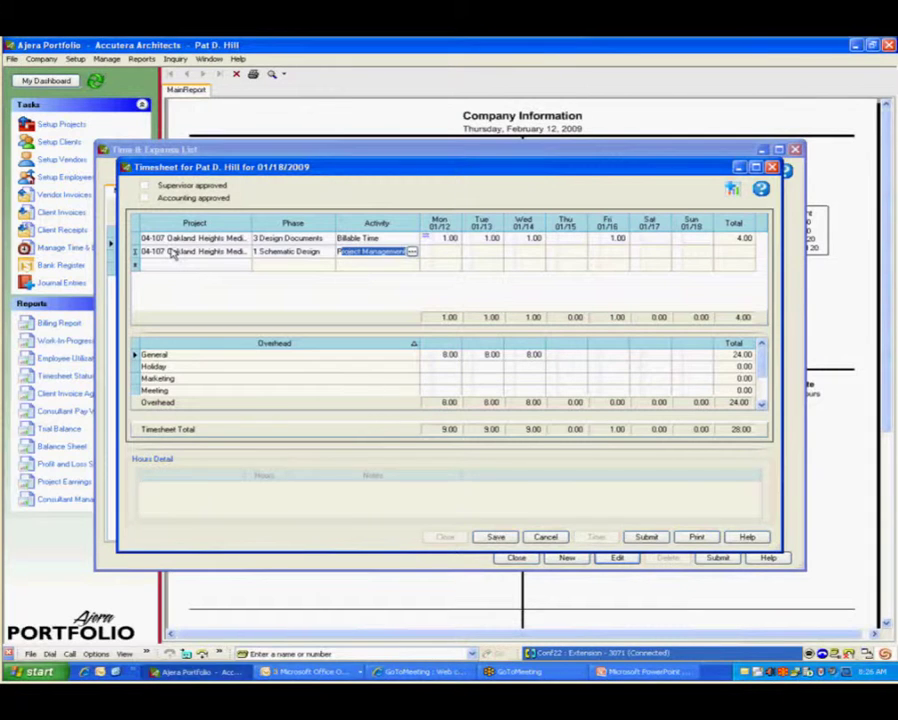
key(Tab)
text(1)
key(Tab)
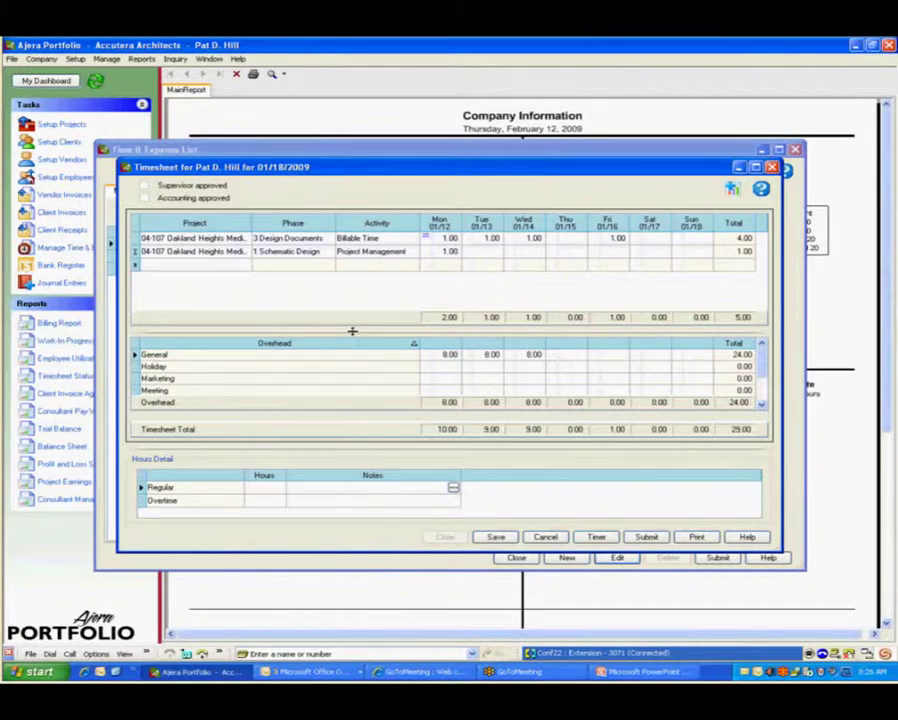
- Enlarge the Overhead section so its categories down to Vacation are listed, and save the timesheet
drag(352, 324, 356, 296)
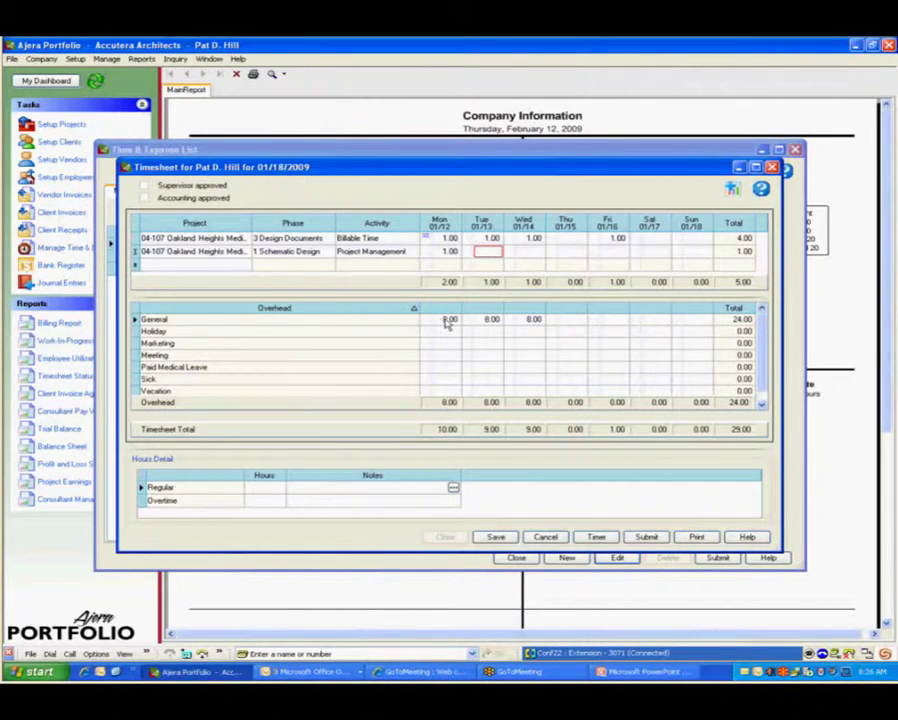
click(447, 319)
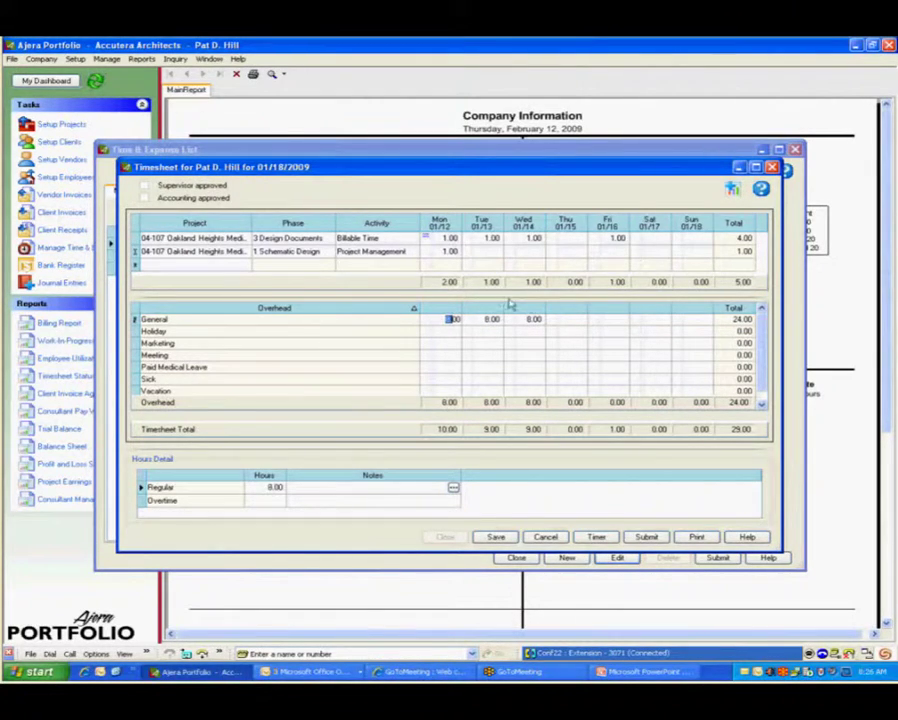
click(447, 343)
text(8)
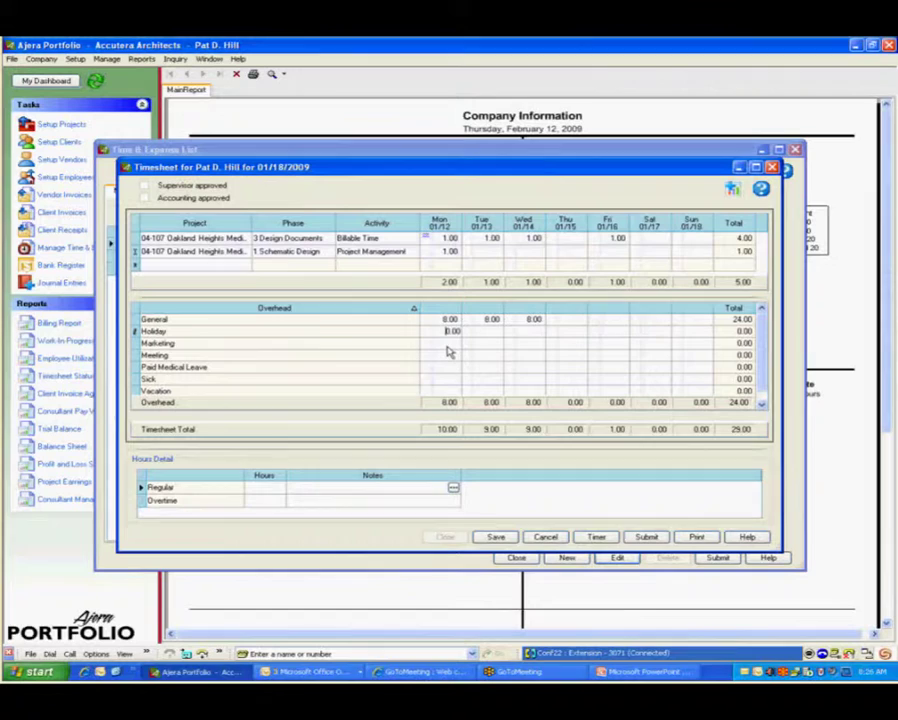
click(500, 538)
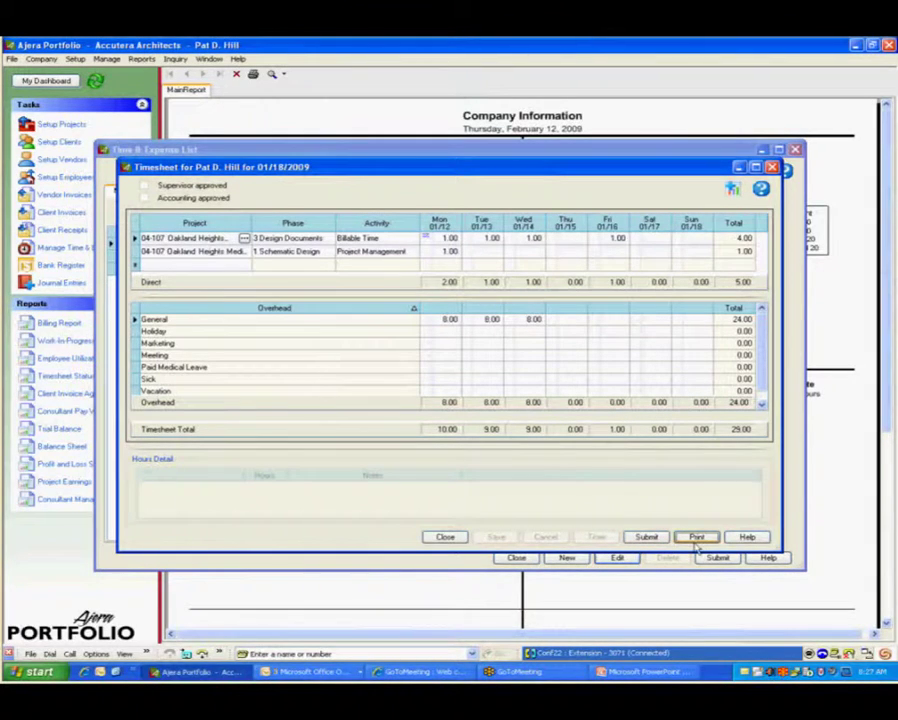
- Submit the 01/18/2009 timesheet, then start cancelling that unsaved change
click(648, 538)
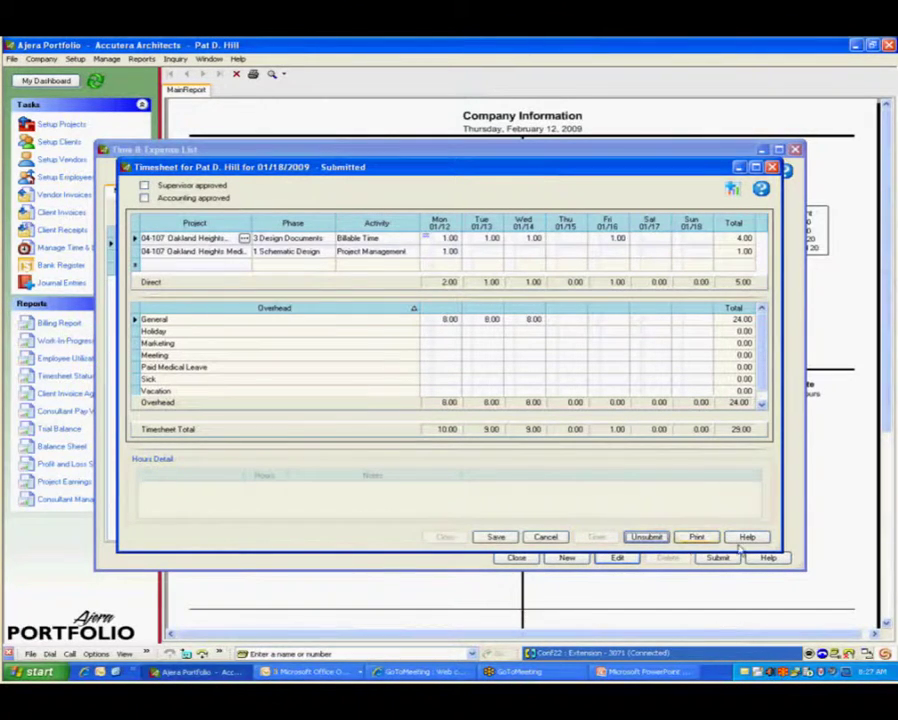
click(545, 538)
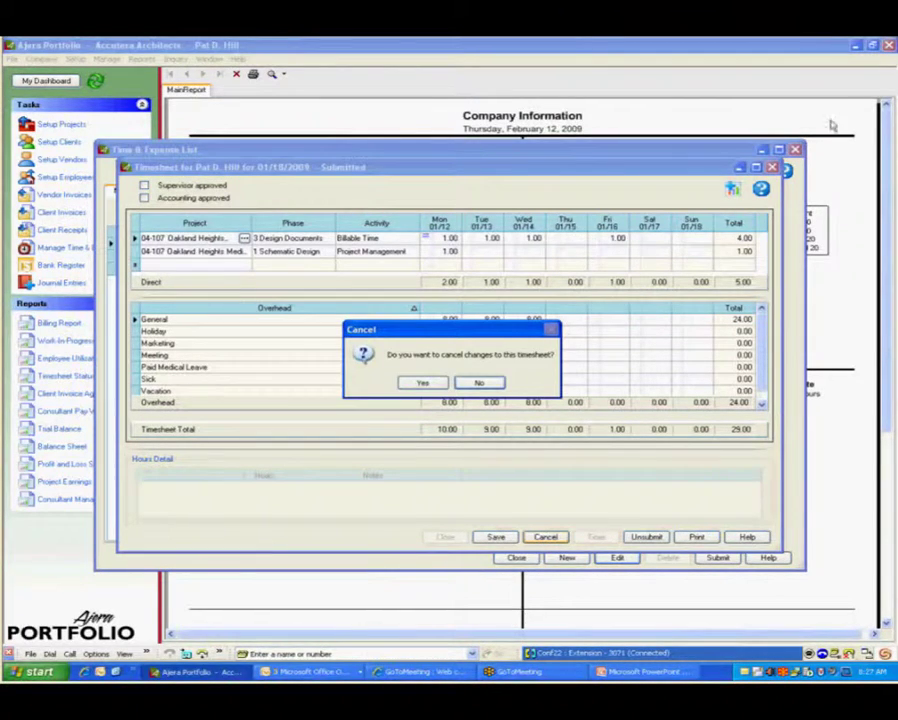